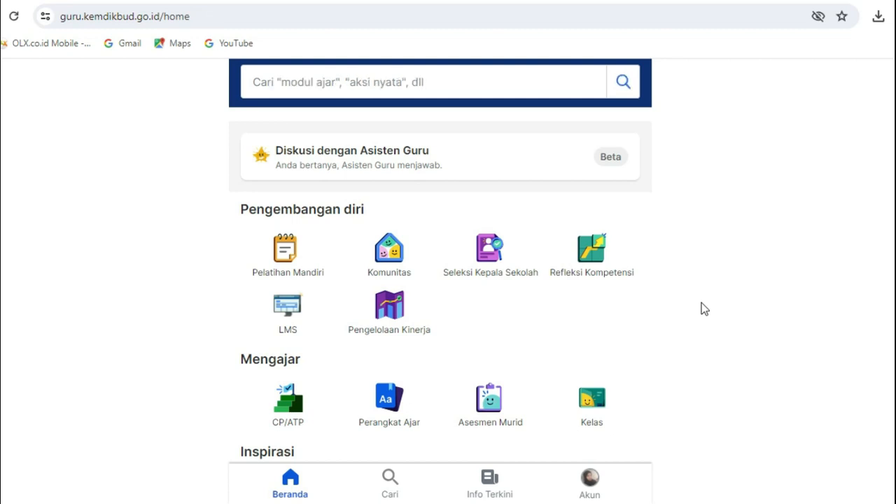
- Look through the home page's services and open Pengelolaan Kinerja under Pengembangan diri
scroll(687, 310, down, 1)
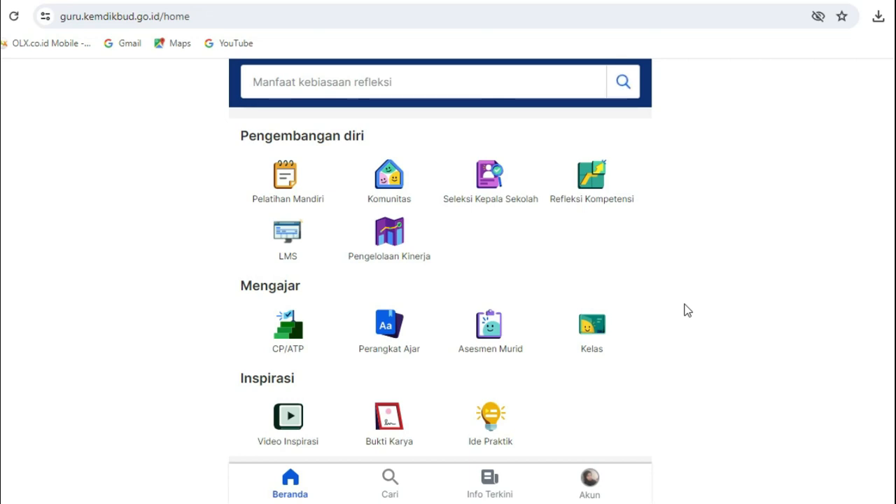
scroll(688, 311, down, 1)
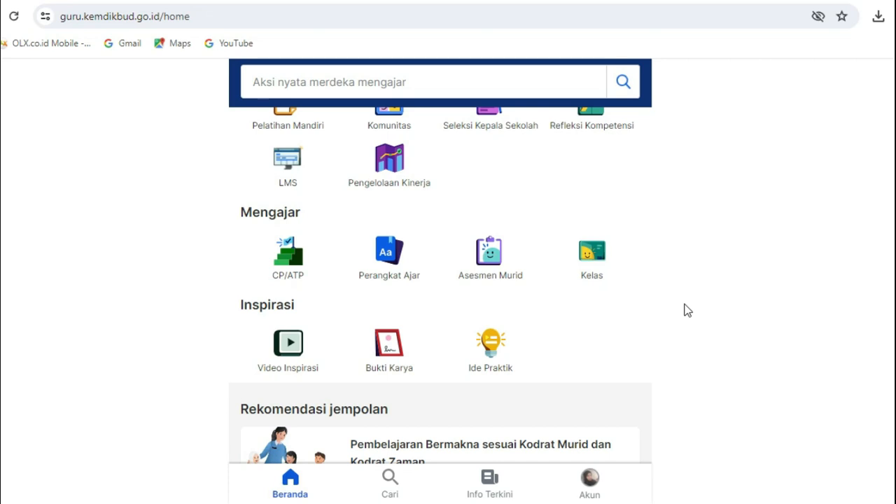
scroll(688, 310, up, 2)
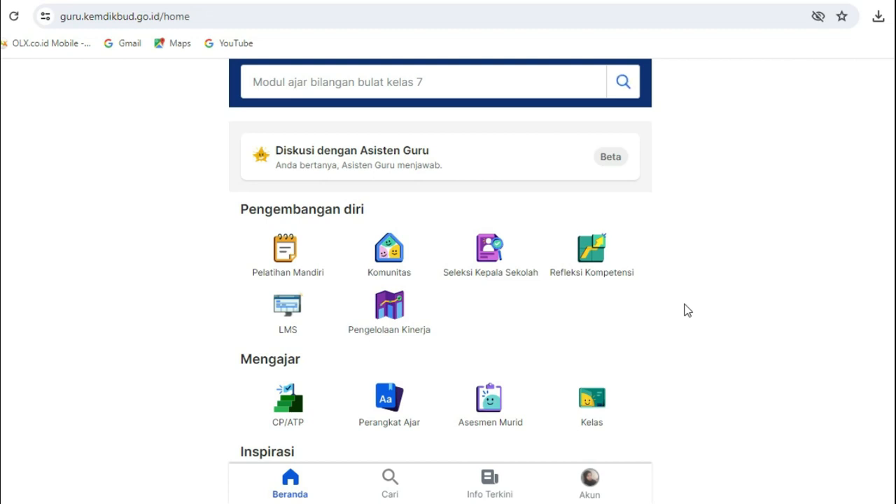
scroll(688, 310, up, 1)
scroll(687, 310, up, 2)
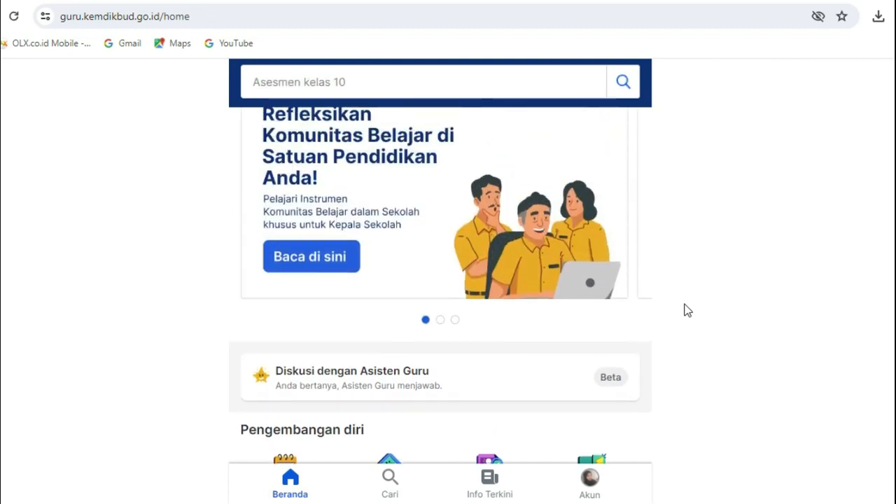
scroll(688, 310, up, 1)
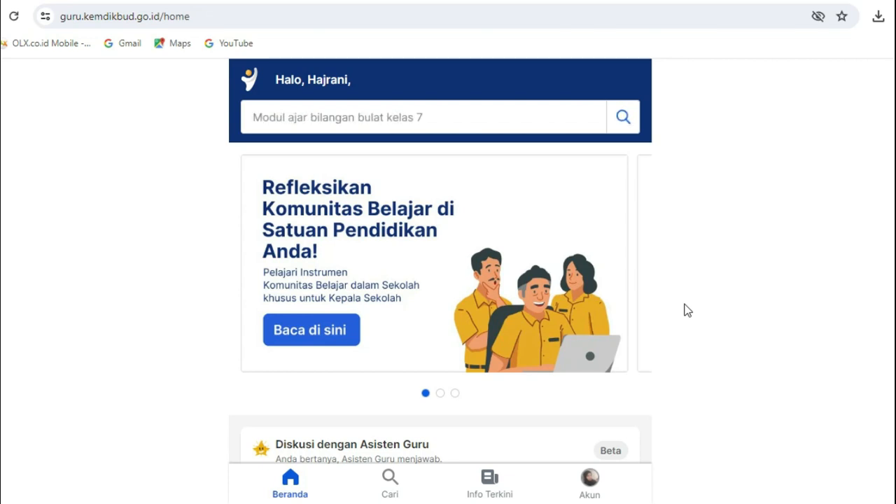
scroll(686, 310, down, 3)
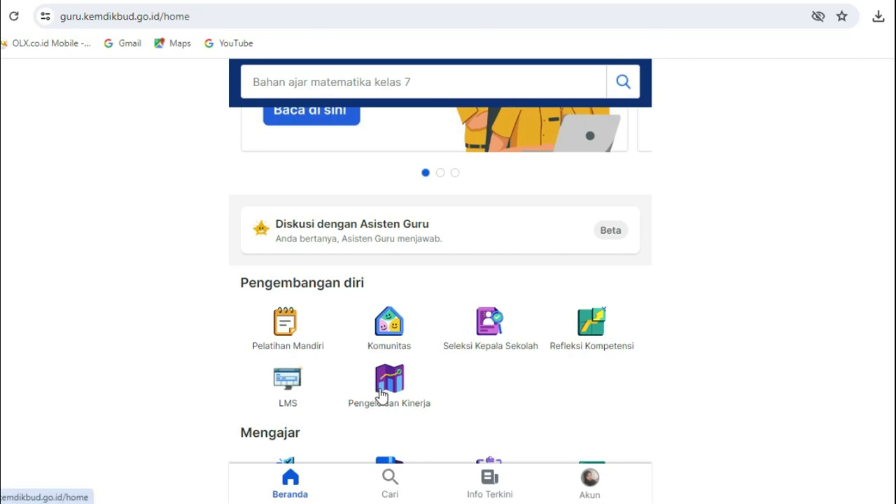
scroll(686, 311, up, 3)
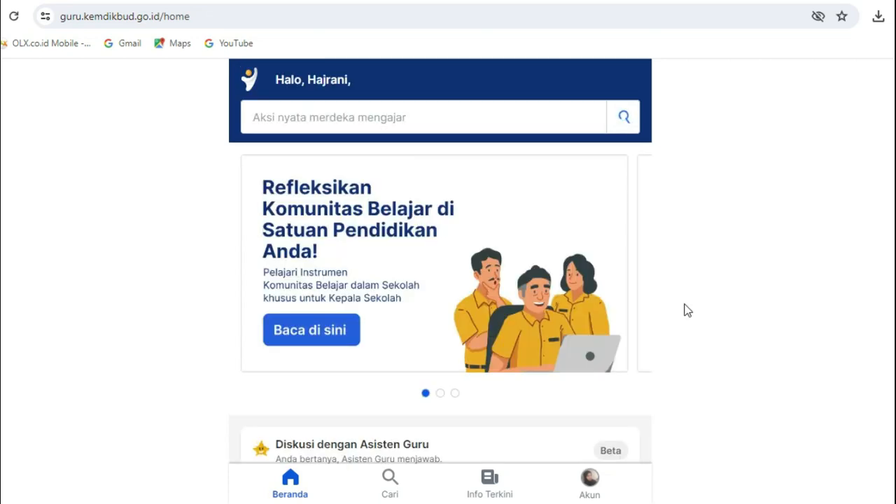
scroll(628, 310, down, 3)
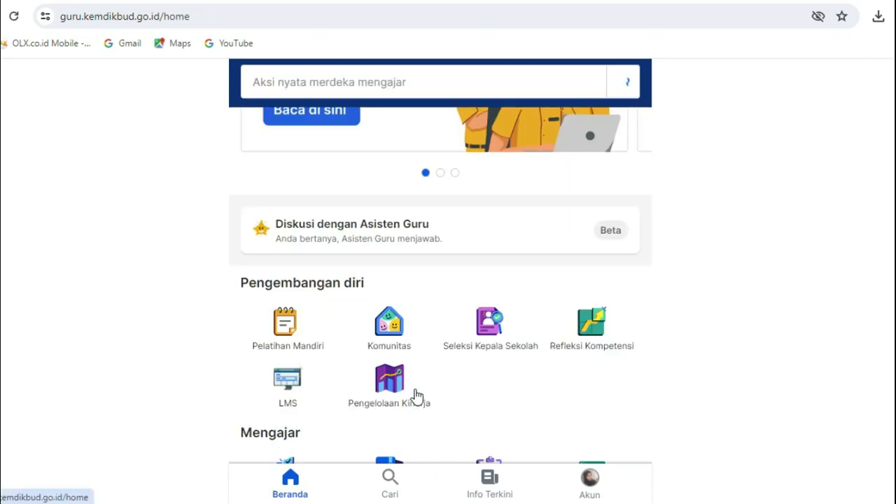
scroll(418, 381, up, 3)
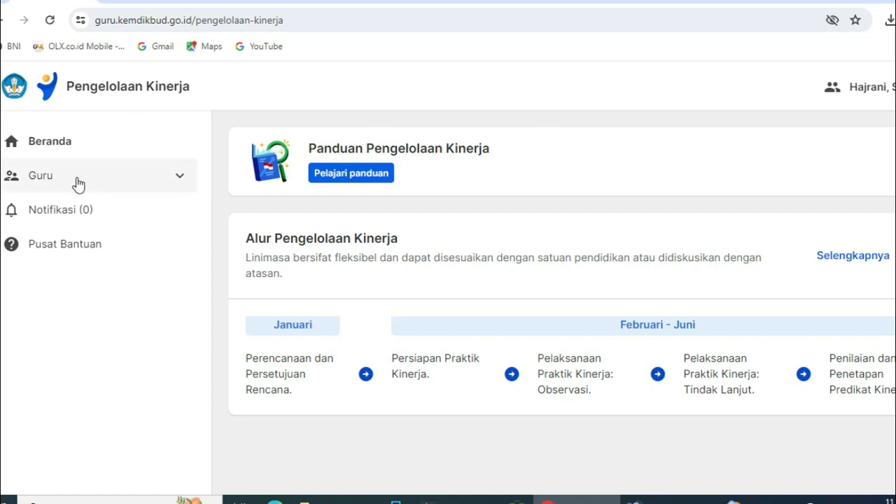
- Go to the Guru area as Sebagai Pegawai and open the Praktik Kinerja details for January–June 2024
click(37, 182)
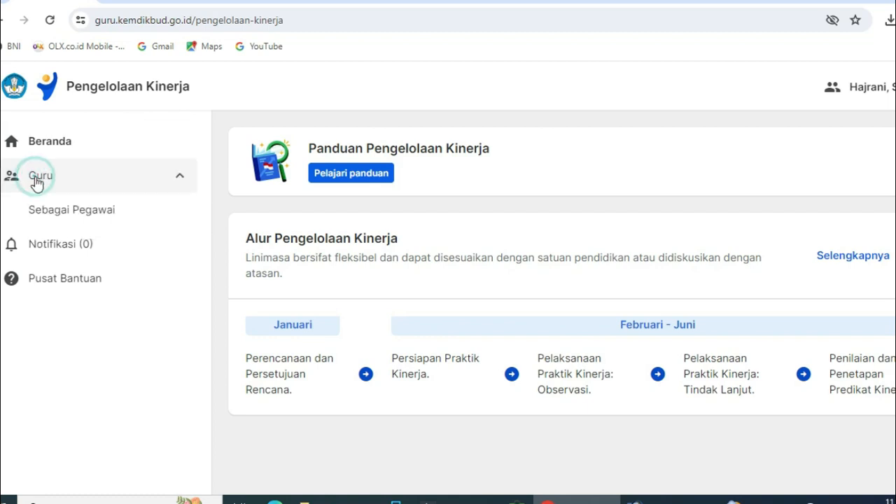
click(67, 218)
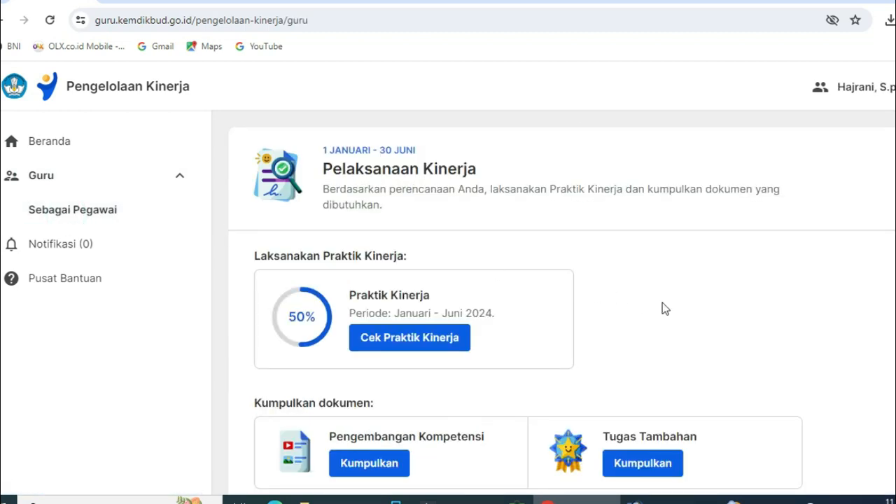
scroll(520, 288, down, 1)
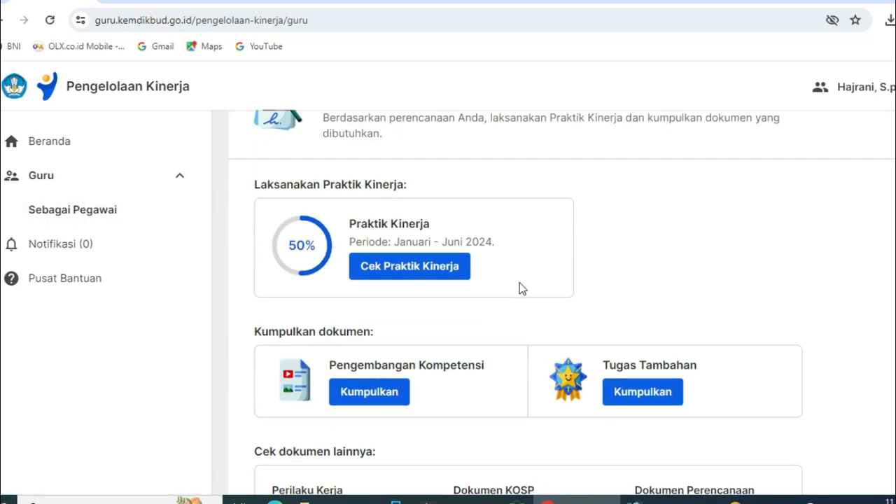
click(410, 270)
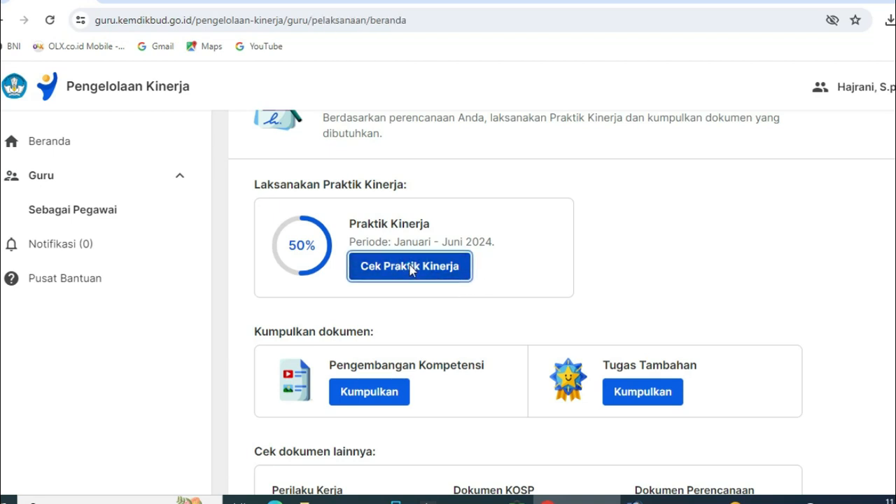
- Open the follow-up document (dokumen tindak lanjut) for filling in under Pembinaan Kinerja in Bagian 1: Pelaksanaan Observasi
scroll(409, 265, down, 1)
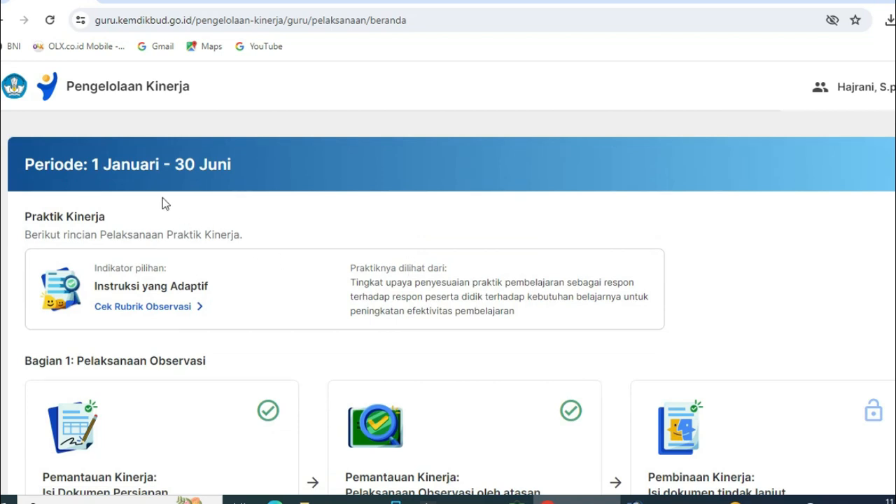
scroll(278, 247, up, 1)
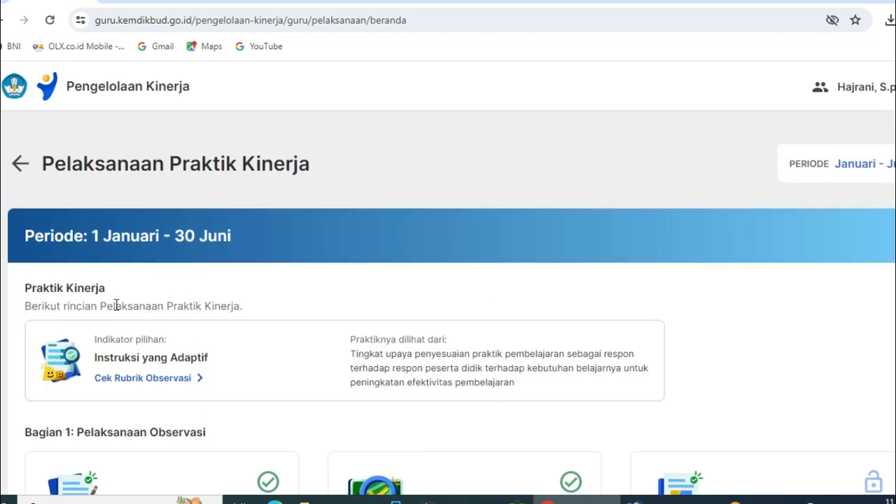
scroll(411, 324, down, 3)
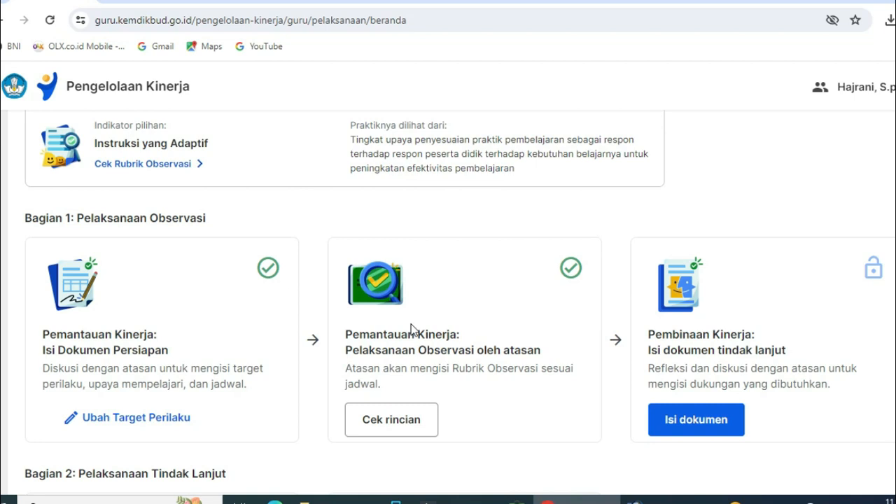
scroll(411, 327, down, 1)
scroll(448, 328, up, 1)
click(682, 427)
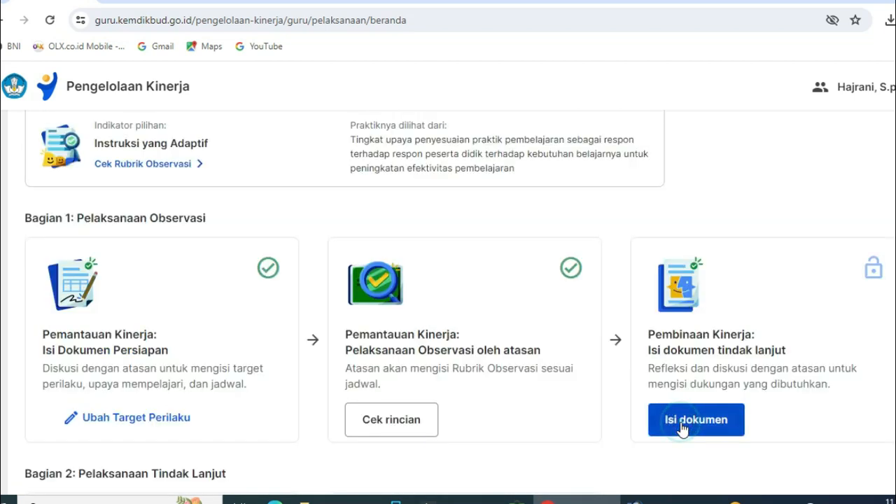
- Review the supervisor's observation ratings, notes and recommendation in Cek Rating Observasi, and continue to the Dokumen Tindak Lanjut form
scroll(674, 392, down, 1)
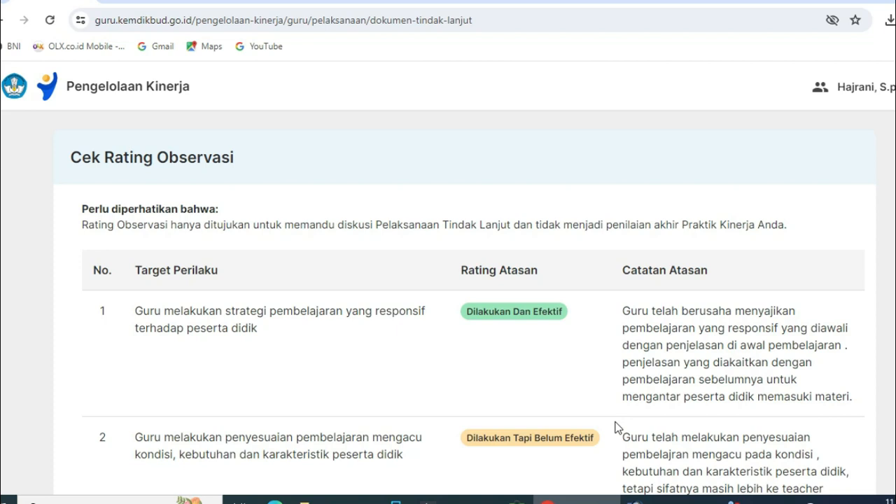
scroll(616, 427, down, 1)
scroll(616, 428, up, 1)
scroll(691, 426, down, 2)
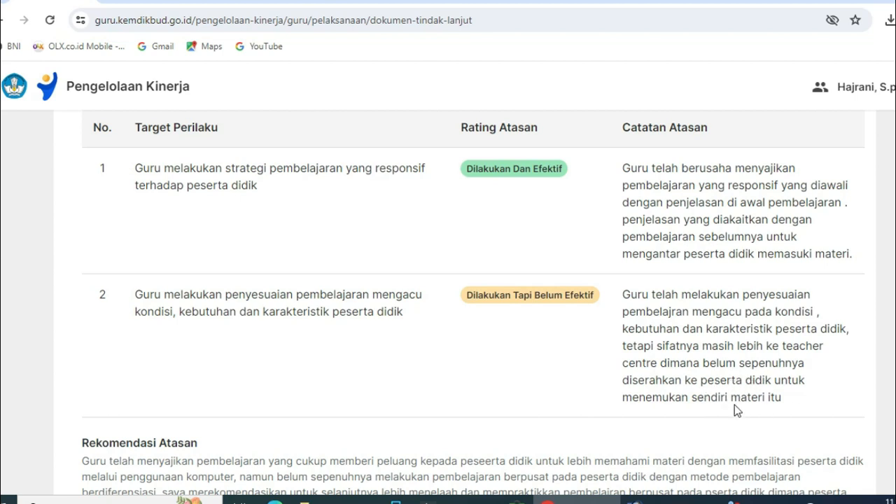
scroll(734, 404, down, 2)
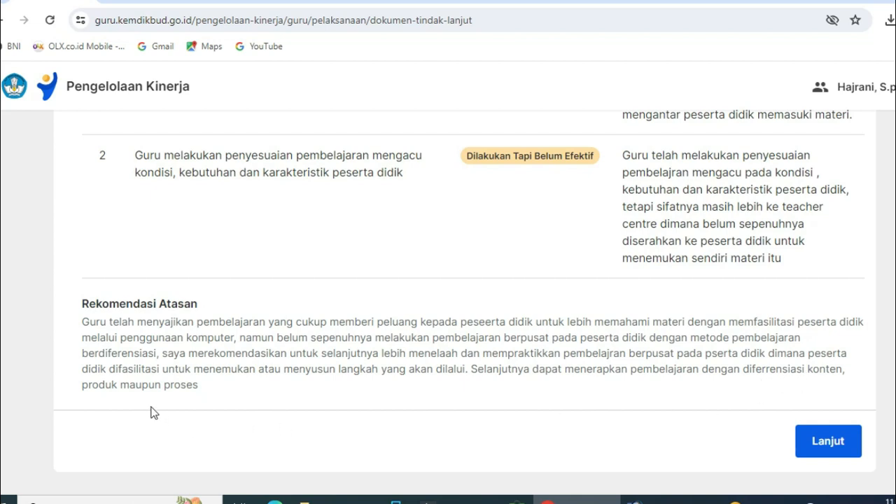
scroll(735, 409, up, 2)
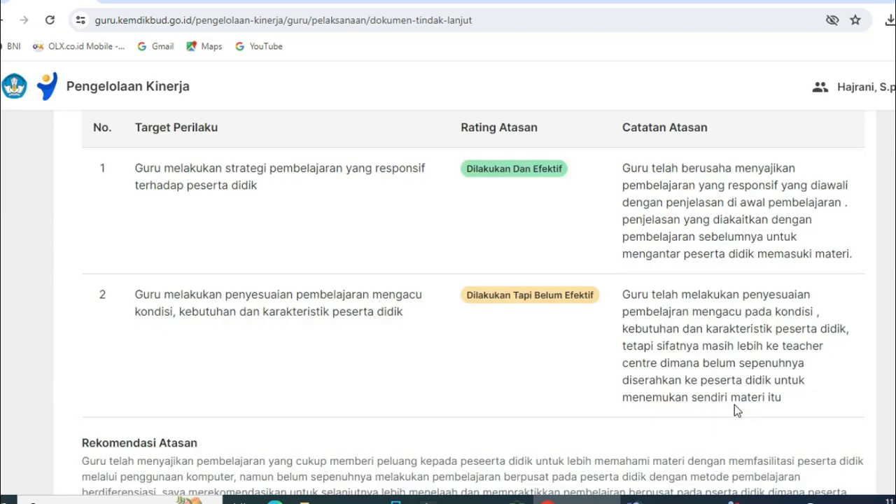
scroll(735, 404, down, 2)
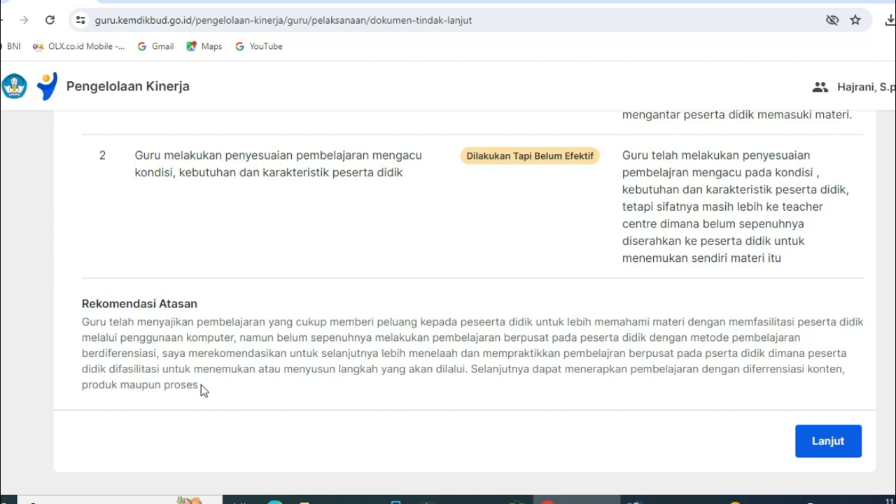
click(830, 442)
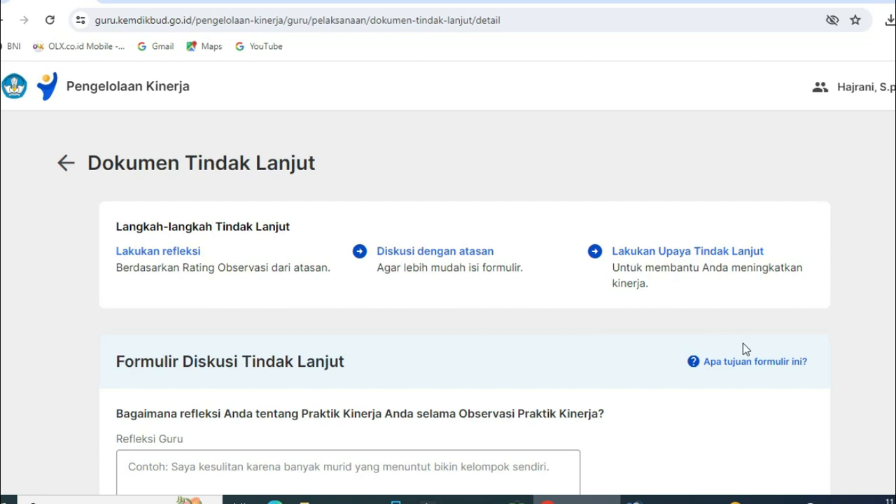
- Paste the prepared reflection on students' difficulties with basic accounting and limited MYOB and computer facilities into Refleksi Guru
scroll(596, 398, down, 2)
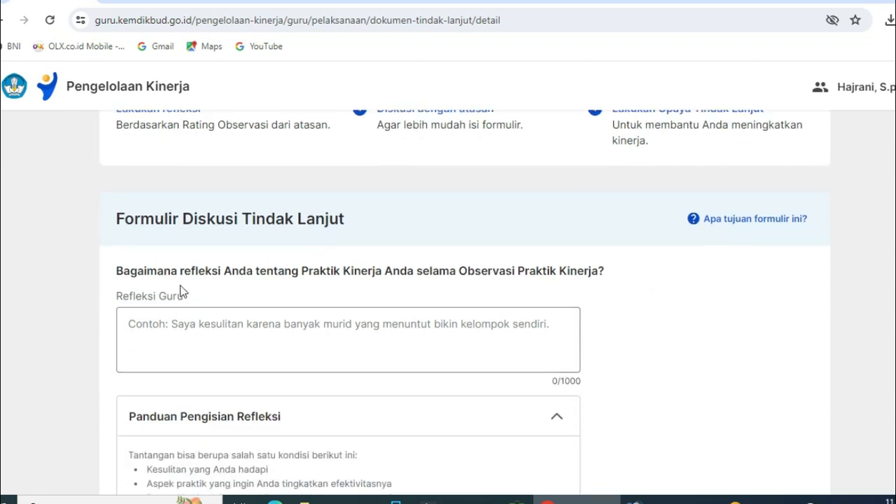
scroll(180, 290, down, 1)
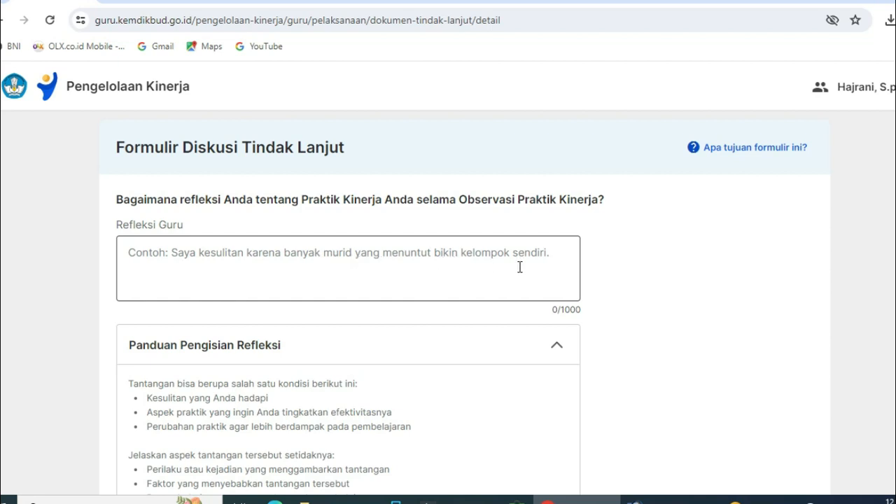
click(539, 262)
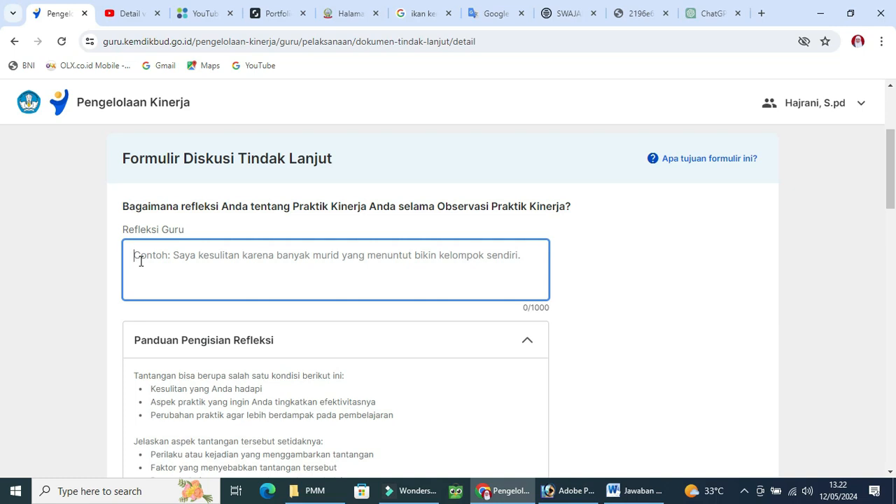
key(ctrl+v)
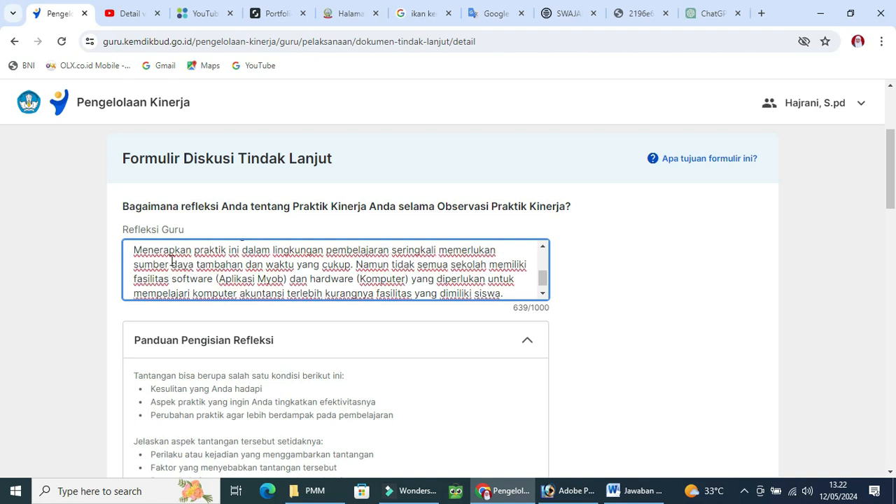
- Read through the whole reflection text in the Refleksi Guru field
scroll(222, 260, up, 3)
scroll(222, 260, up, 1)
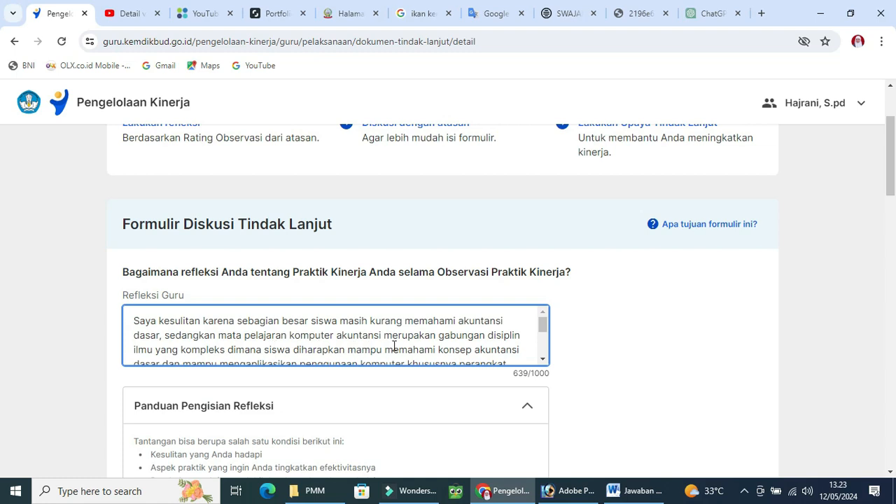
click(543, 360)
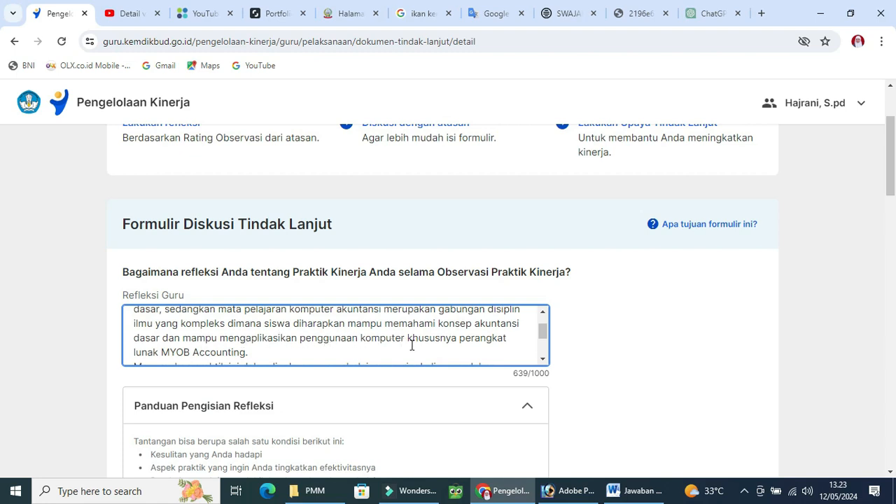
click(542, 359)
click(543, 360)
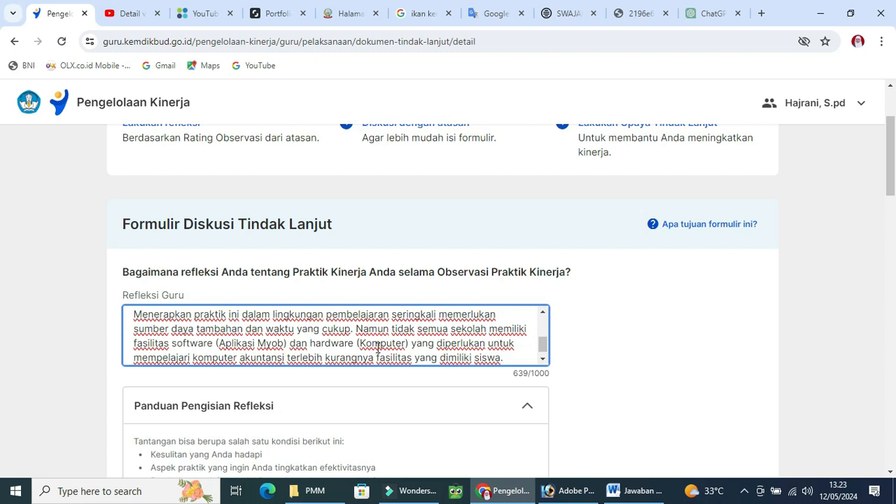
click(542, 359)
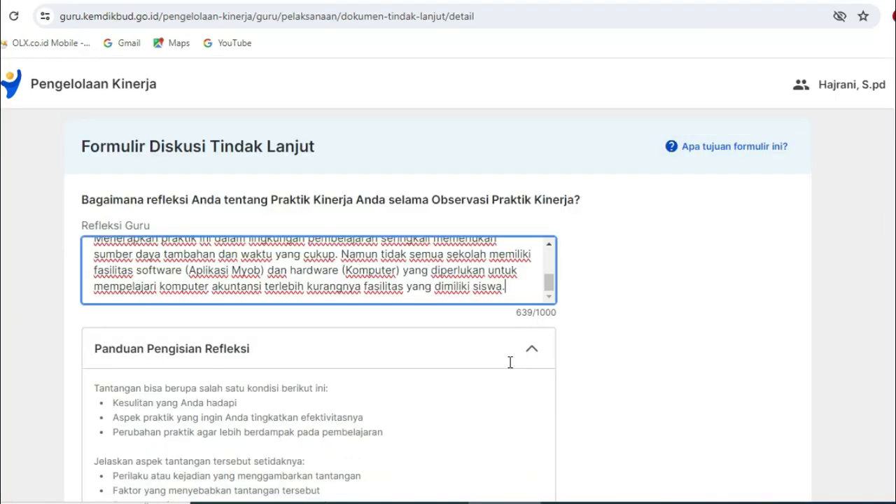
- Fill in Tujuan Tindak Lanjut and Upaya Tindak Lanjut under Pilihan Belajar with the prepared answers on improving computer accounting learning
scroll(512, 361, down, 3)
scroll(512, 369, down, 3)
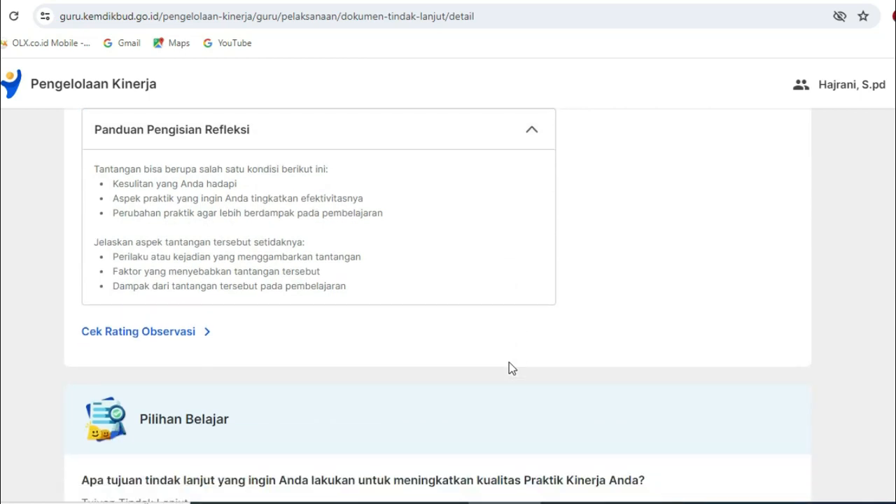
scroll(509, 362, down, 1)
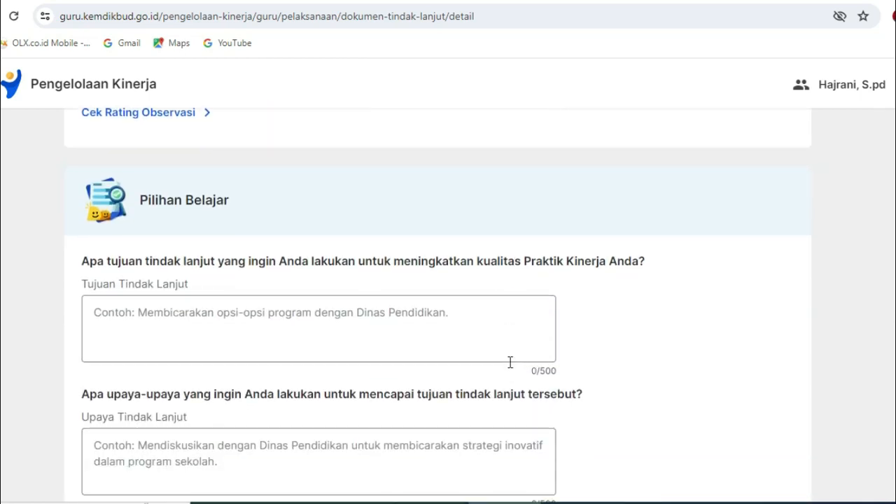
scroll(511, 362, down, 1)
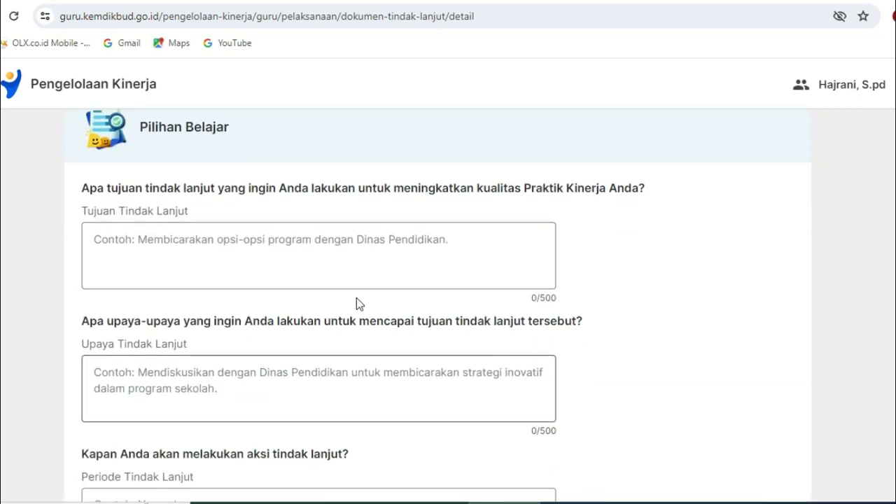
click(117, 238)
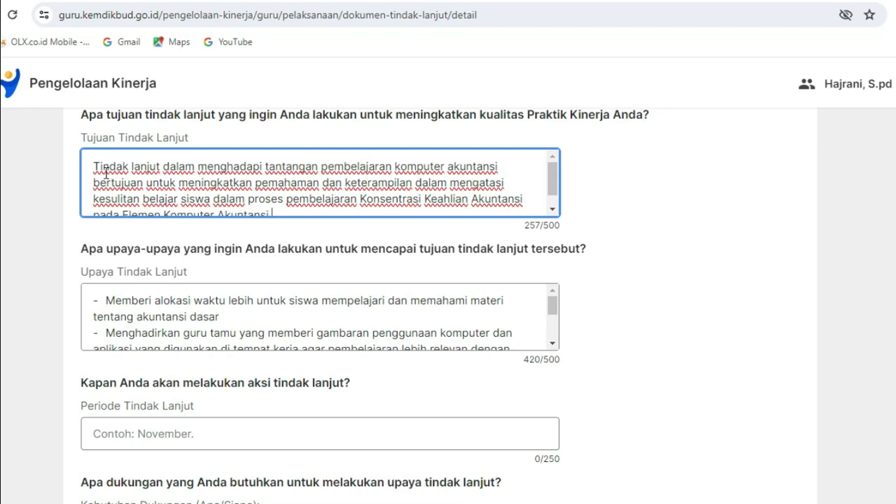
- Read through the answers in Tujuan Tindak Lanjut and every point listed in Upaya Tindak Lanjut
click(93, 168)
scroll(488, 198, down, 1)
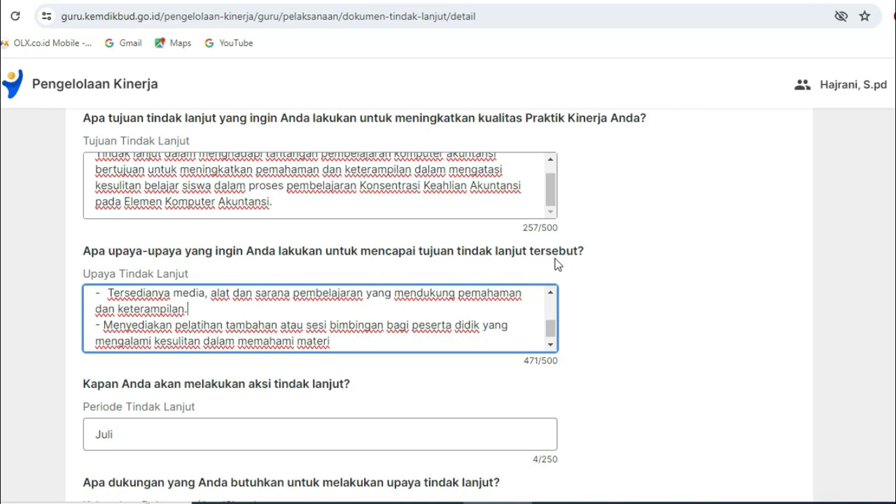
scroll(110, 297, up, 2)
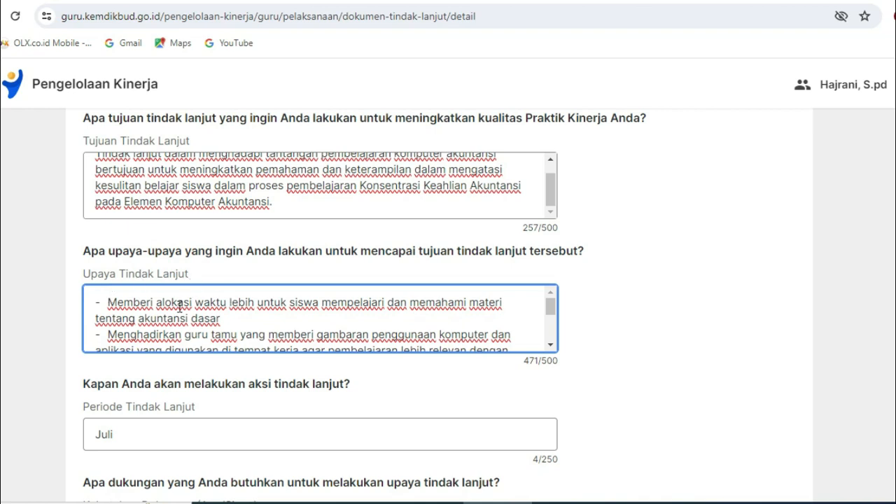
drag(106, 303, 234, 316)
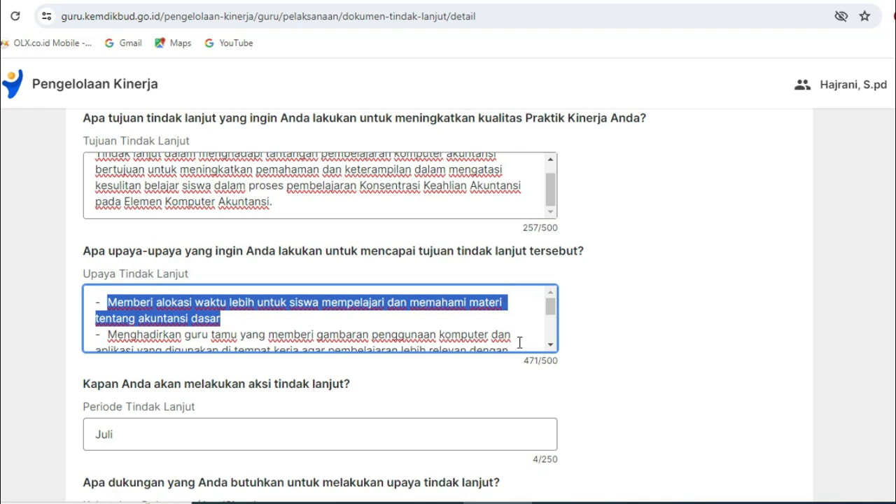
click(552, 347)
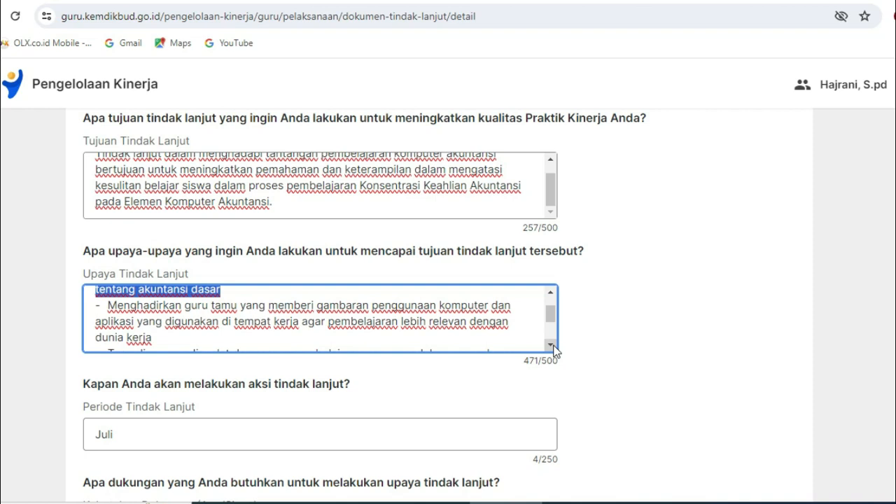
click(551, 346)
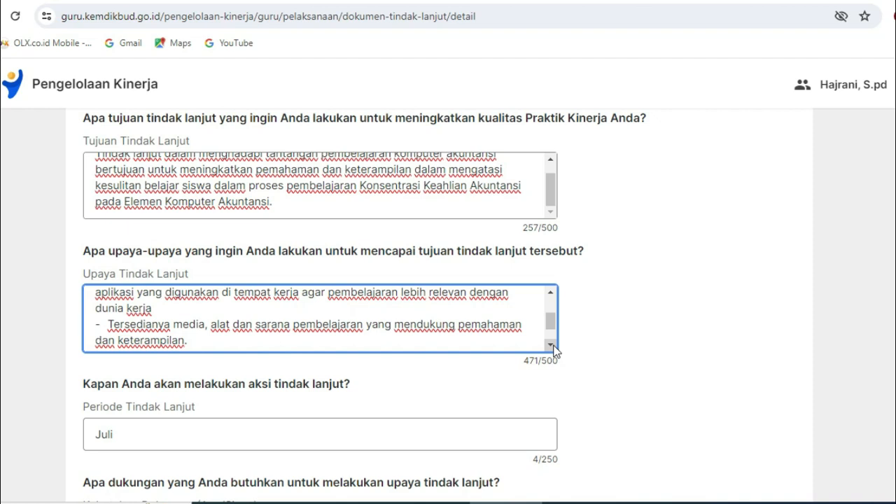
click(552, 347)
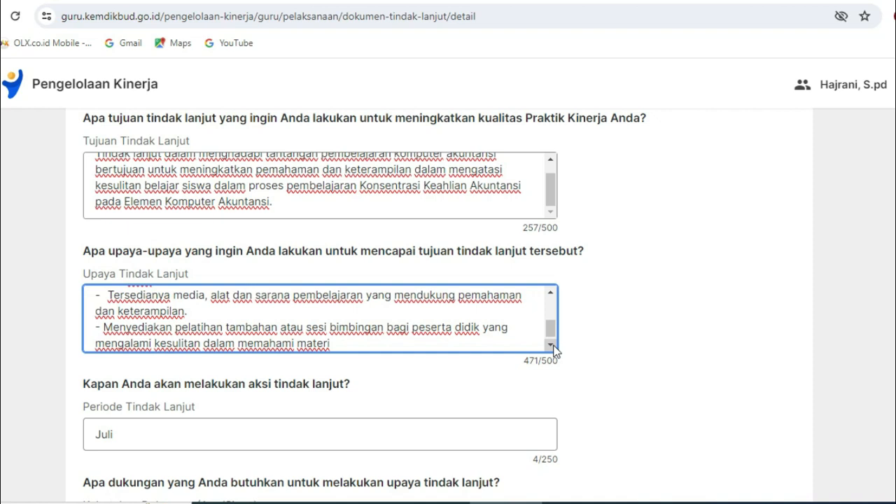
click(552, 347)
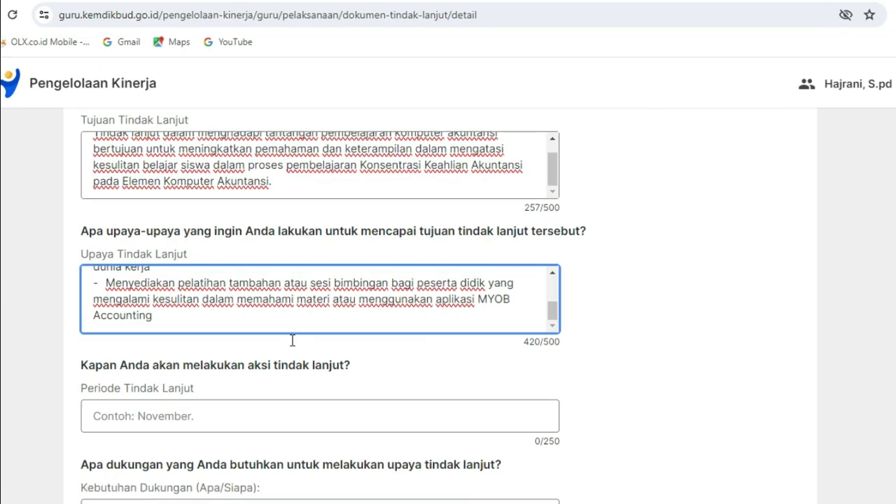
- Set Periode Tindak Lanjut to "Juli" and Kebutuhan Dukungan to "Penyediaan atau pembelian alat dukung pembelajaran"
scroll(293, 347, down, 1)
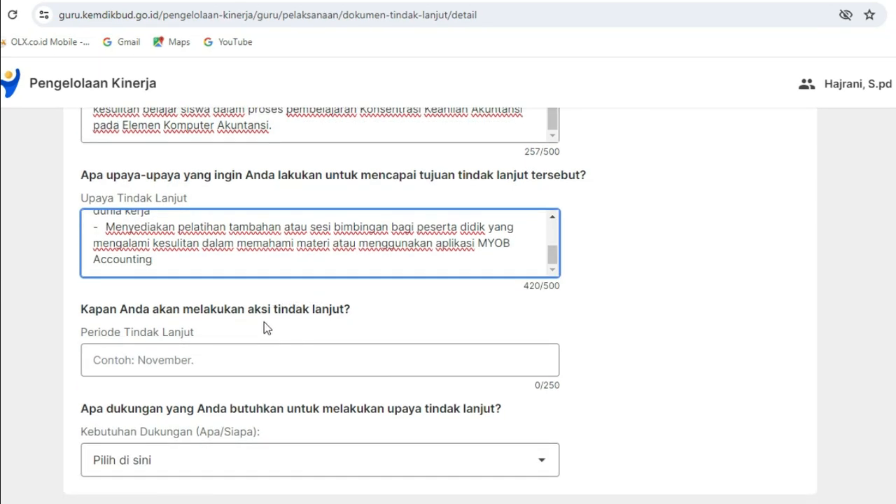
click(112, 365)
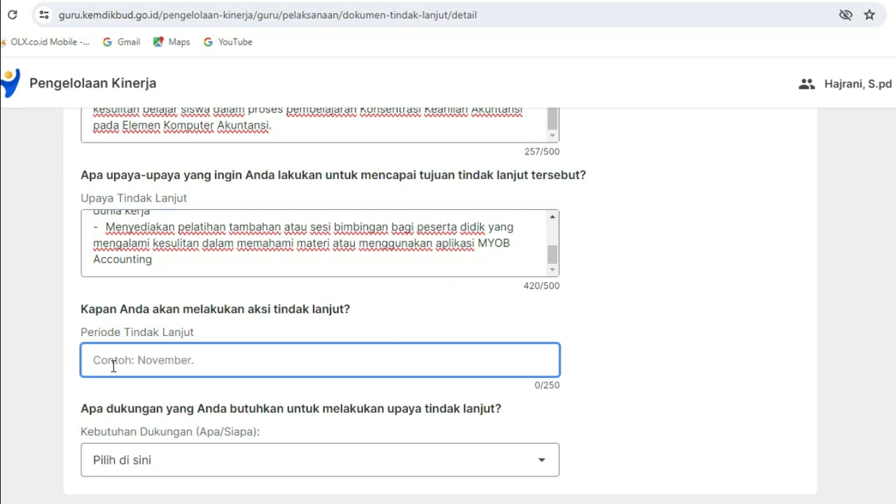
text(Juli)
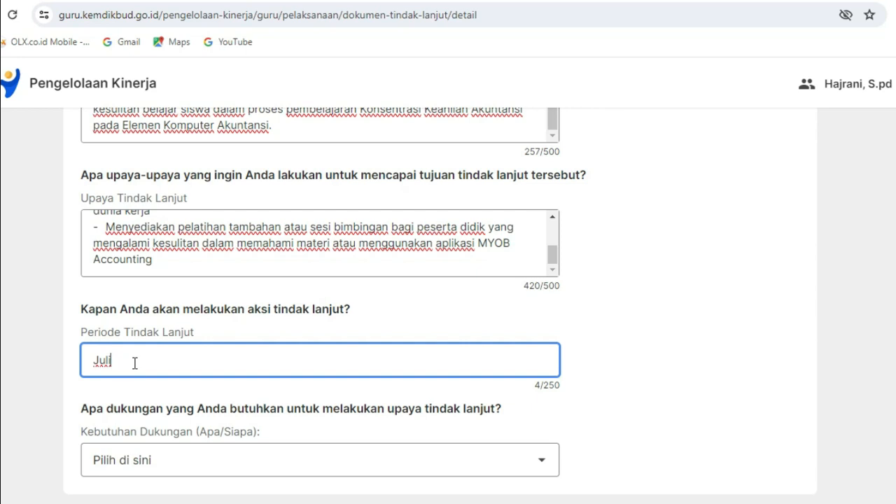
scroll(134, 364, down, 1)
scroll(135, 370, down, 1)
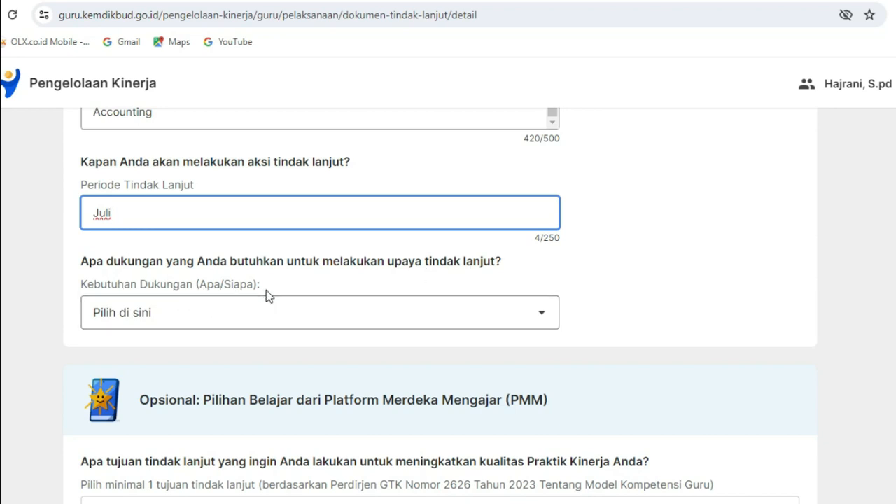
click(541, 315)
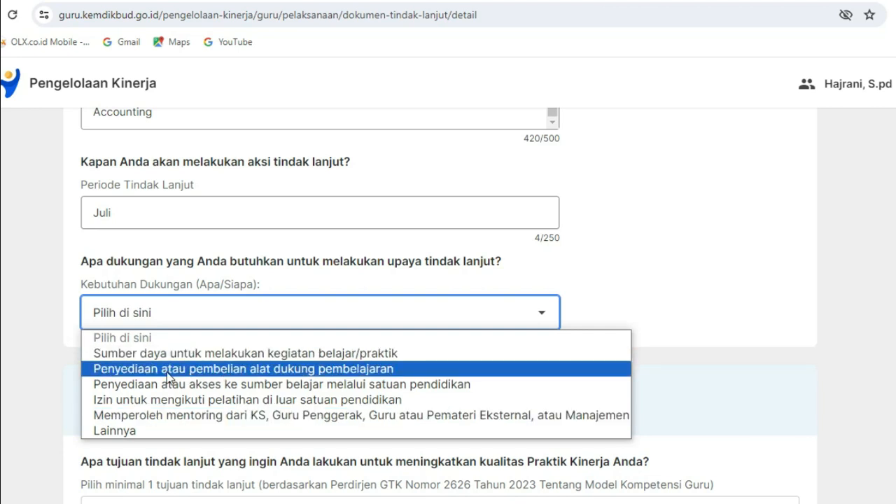
click(264, 374)
- Select the PMM goal "Penggunaan strategi untuk meningkatkan pembelajaran yang berpusat pada peserta didik" with module "Dimensi Beriman, Bertakwa kepada Tuhan YME, dan Berakhlak Mulia"
scroll(263, 374, down, 2)
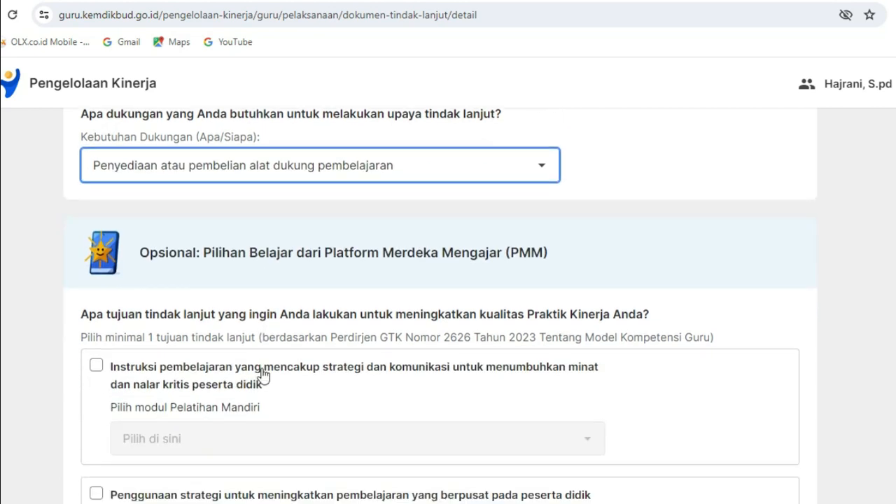
scroll(263, 376, down, 2)
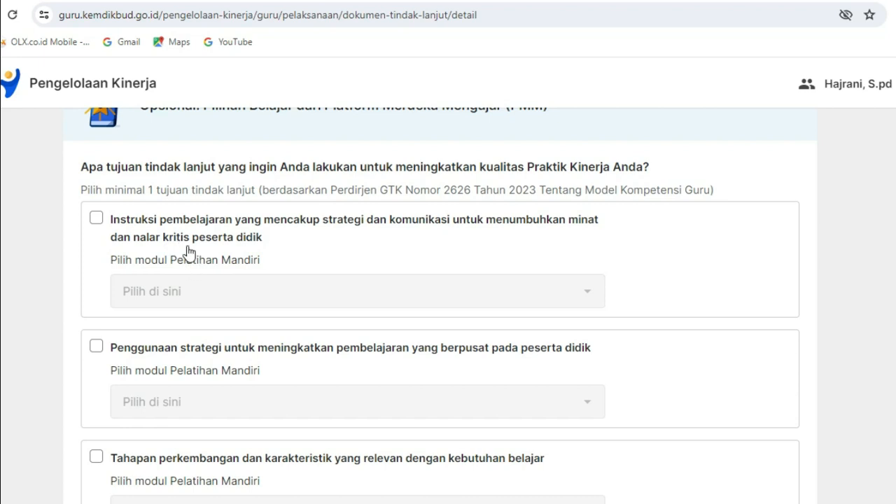
scroll(245, 258, down, 1)
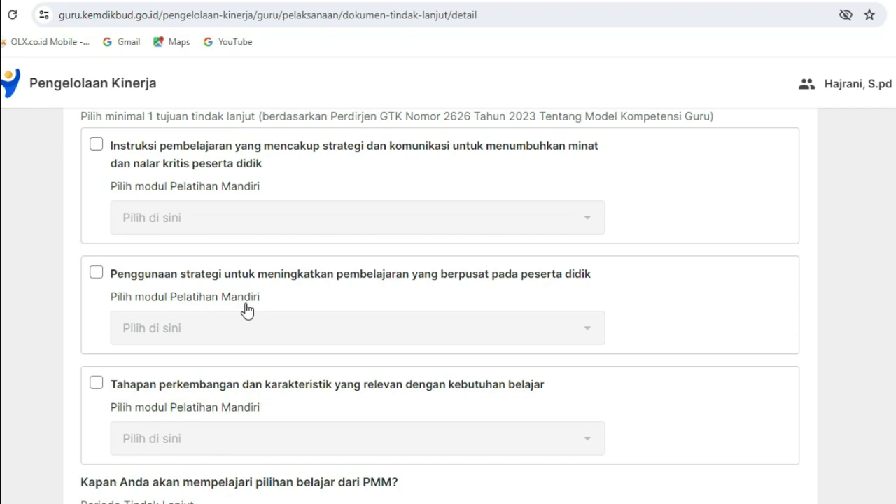
scroll(340, 324, down, 2)
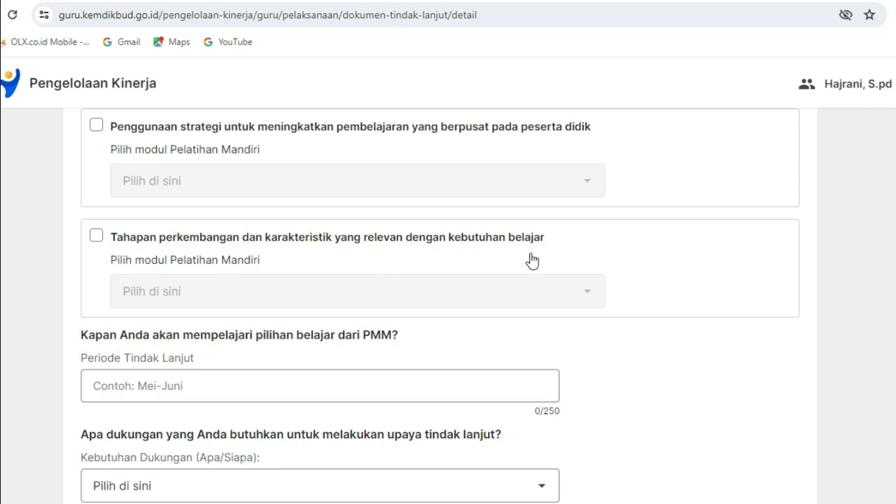
scroll(156, 252, up, 1)
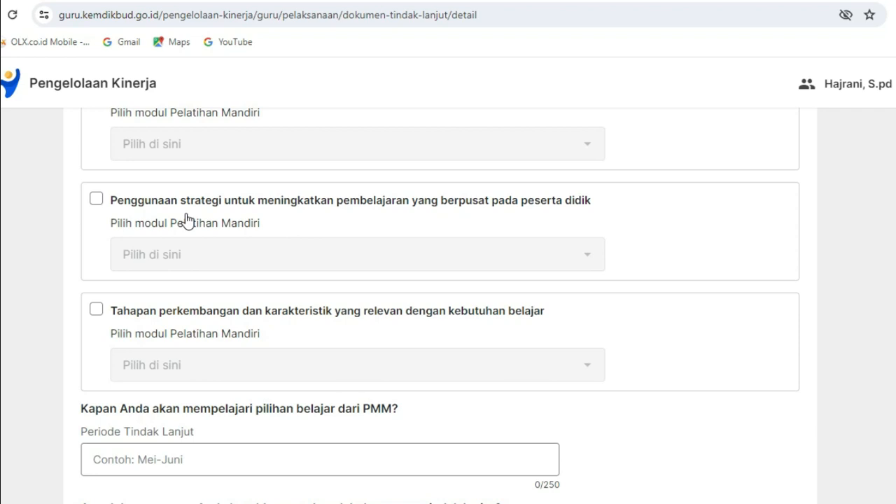
click(97, 202)
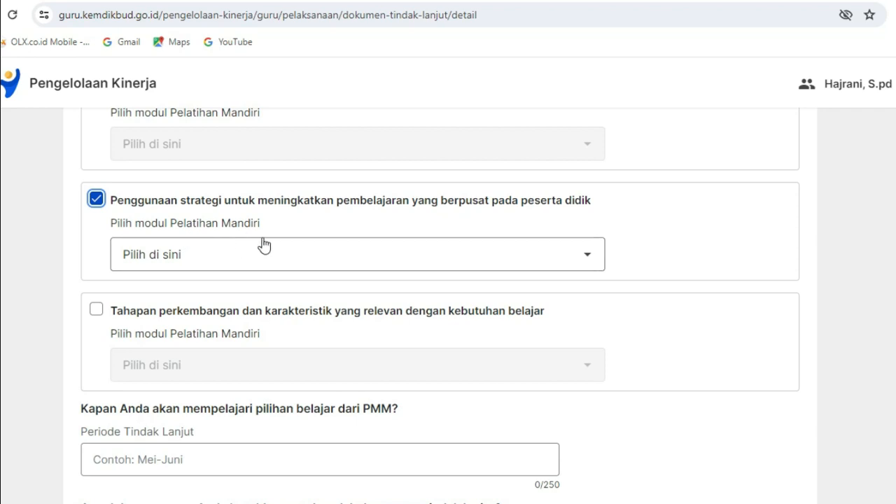
click(592, 264)
click(592, 263)
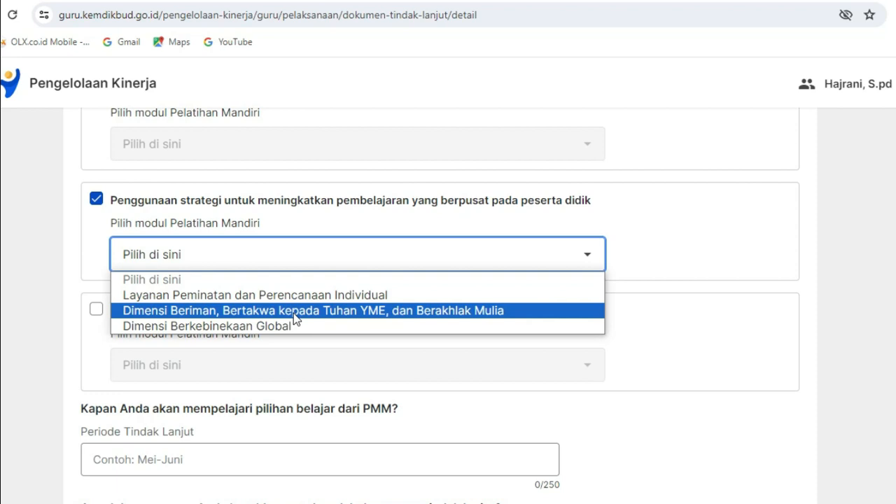
click(294, 313)
- For the PMM learning choice, set Periode Tindak Lanjut to "Juli - Desember" and Kebutuhan Dukungan to "Penyediaan atau pembelian alat dukung pembelajaran"
scroll(294, 318, down, 2)
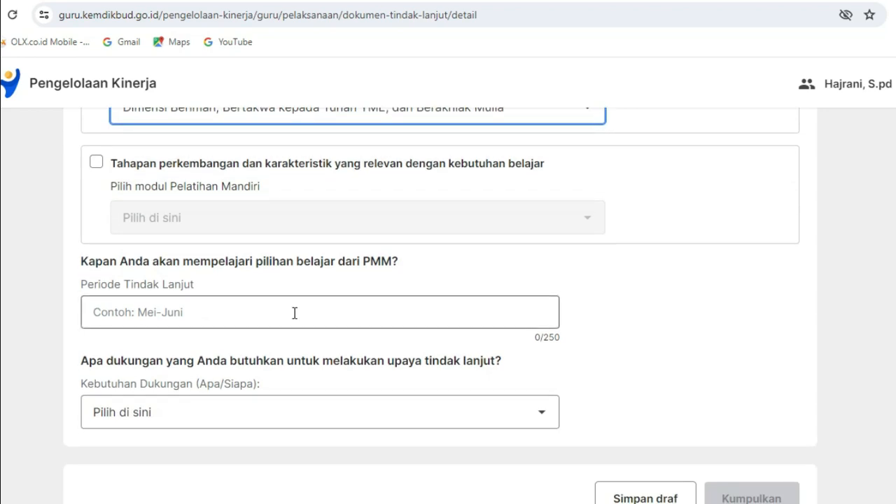
scroll(196, 313, up, 8)
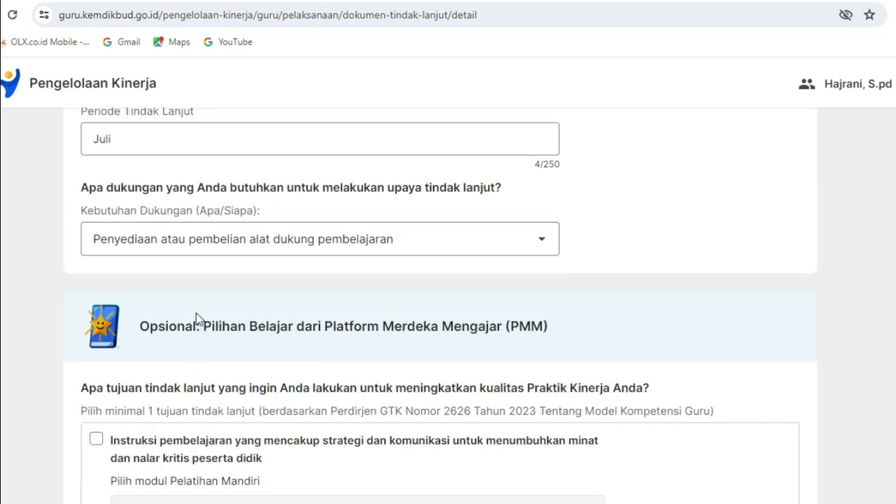
scroll(196, 313, down, 8)
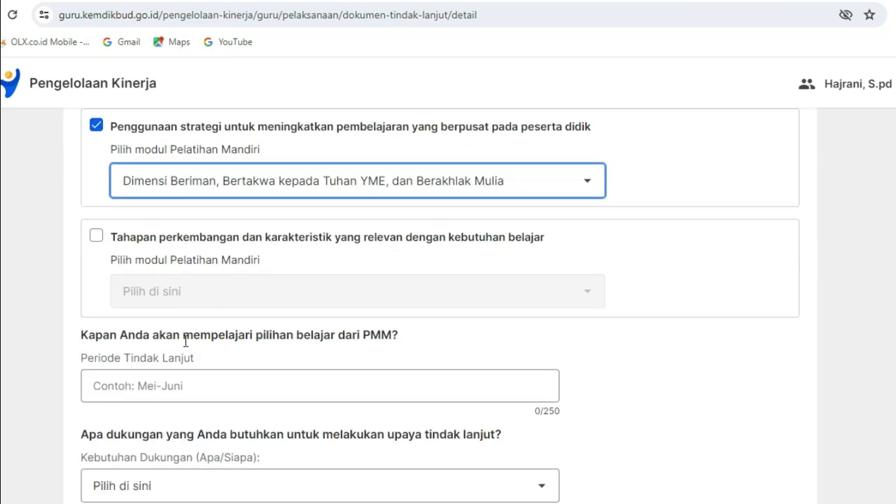
scroll(186, 341, down, 1)
click(187, 314)
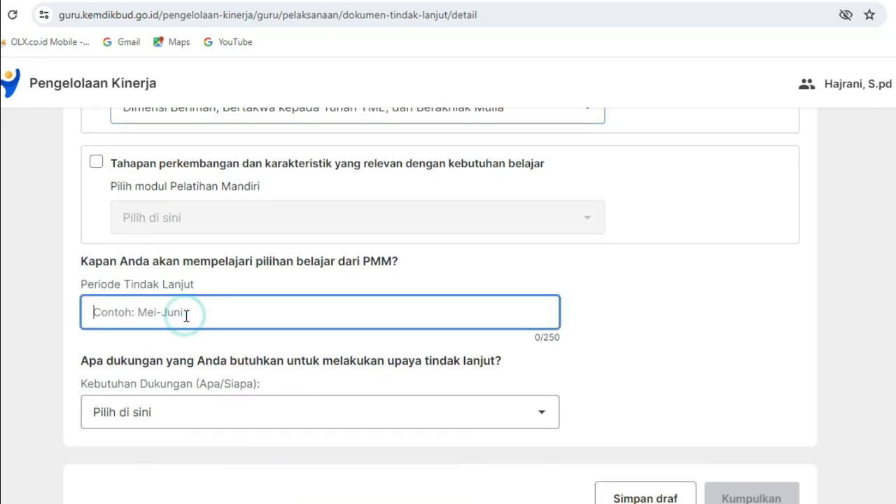
text(Ju)
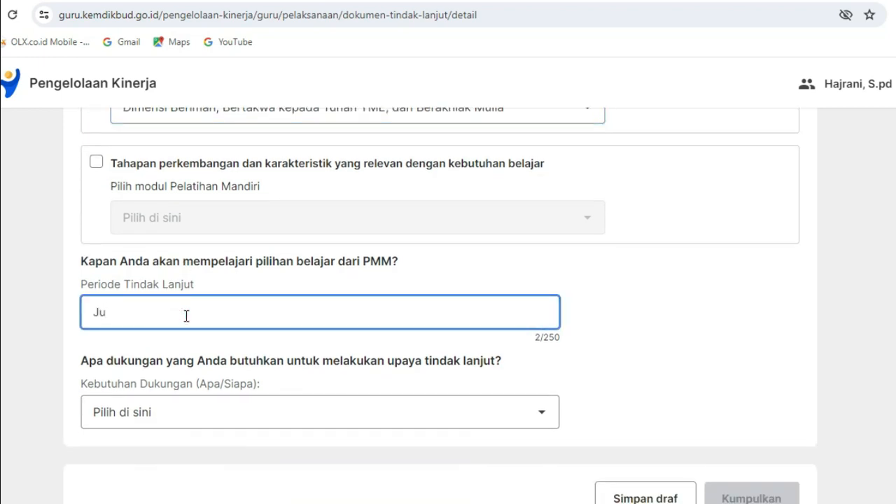
text(li - Desember)
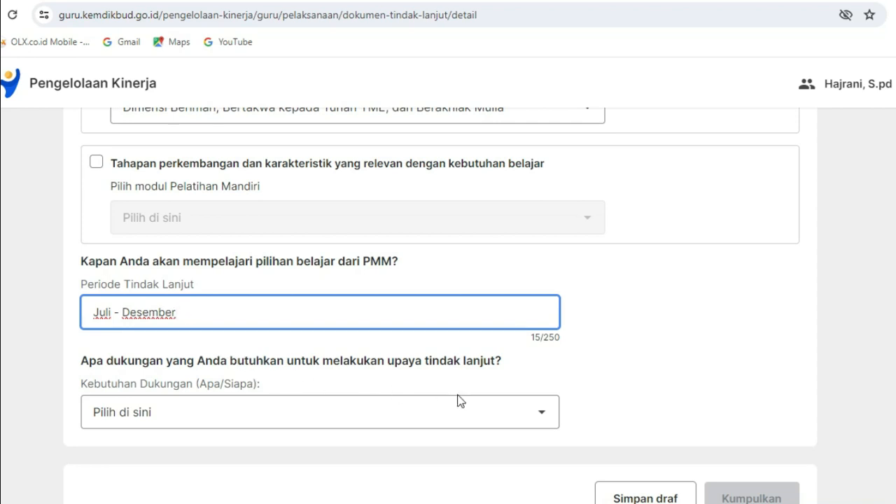
click(545, 416)
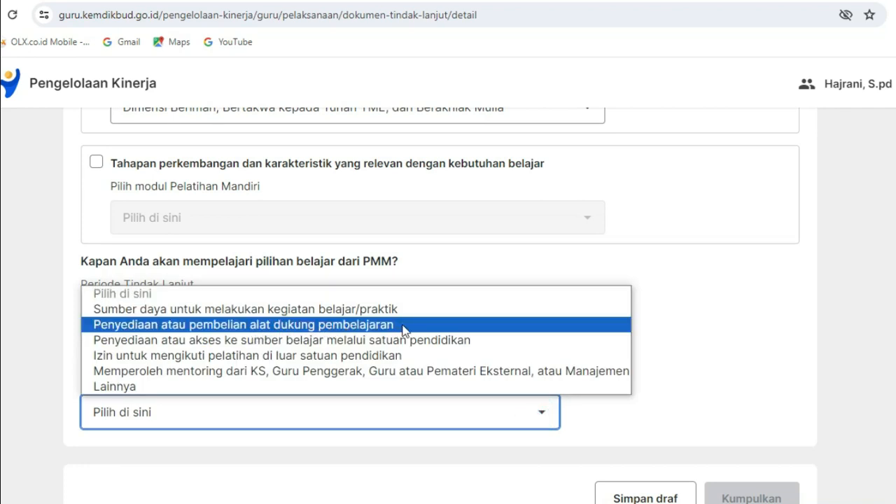
scroll(479, 372, down, 1)
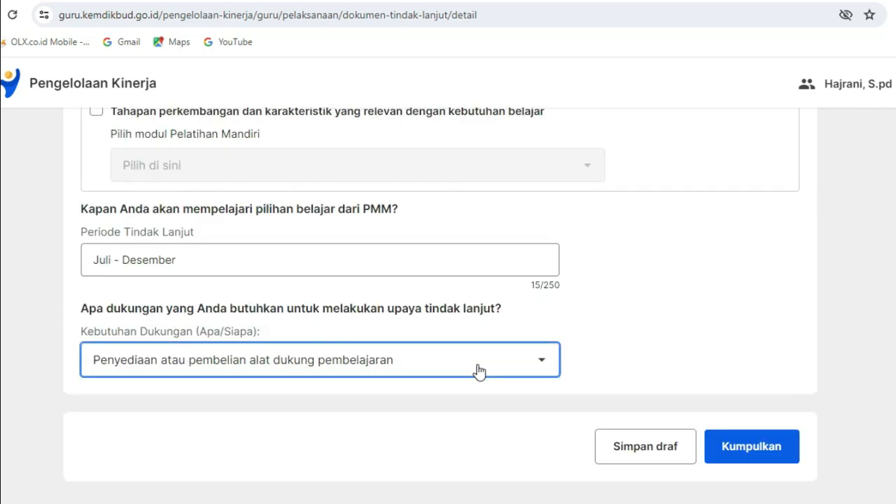
- Submit the follow-up document, acknowledging that its contents can be changed until it is assessed
click(758, 448)
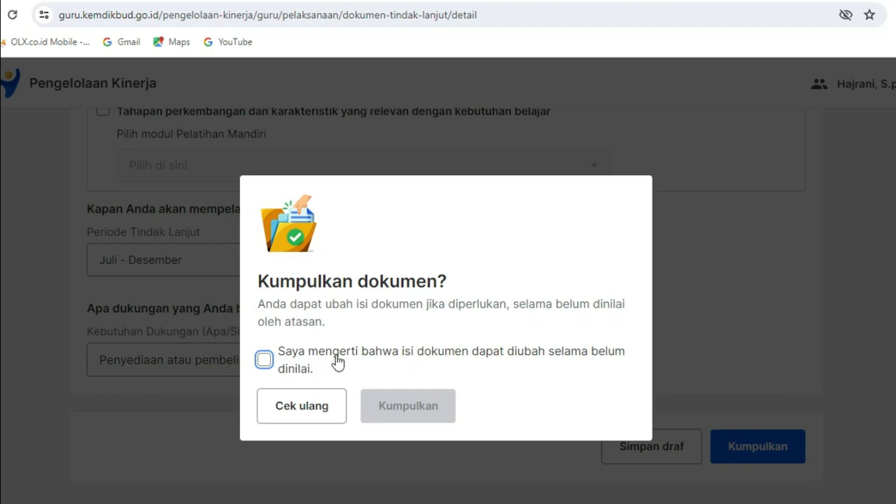
click(264, 360)
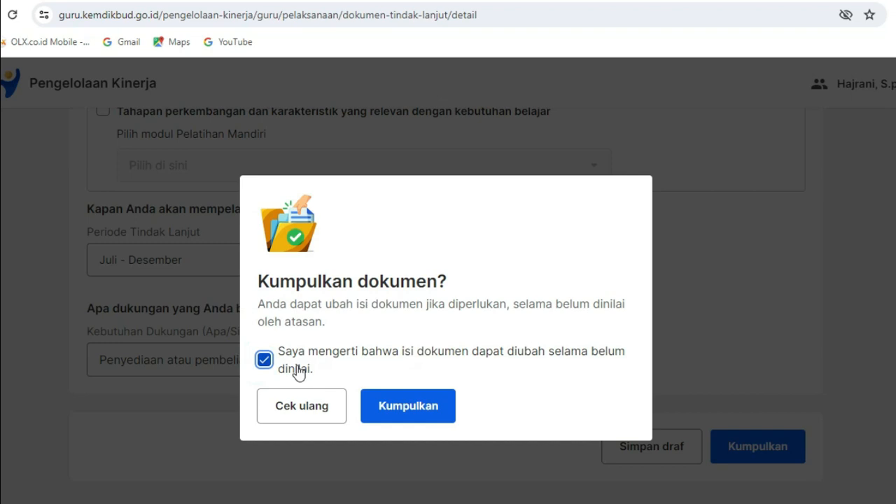